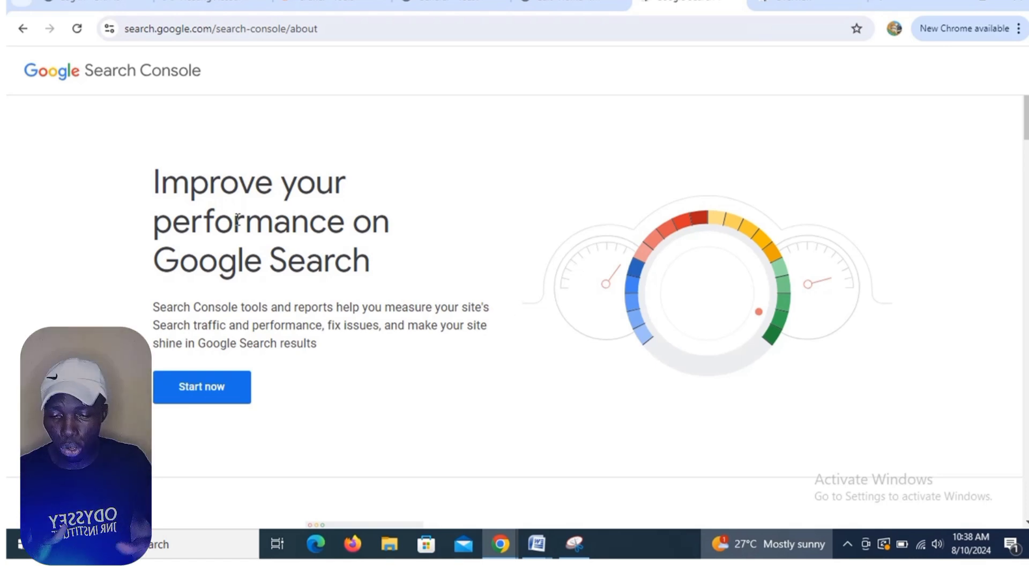
Enter Search Console from the introduction page and show the property list.
left_click(231, 394)
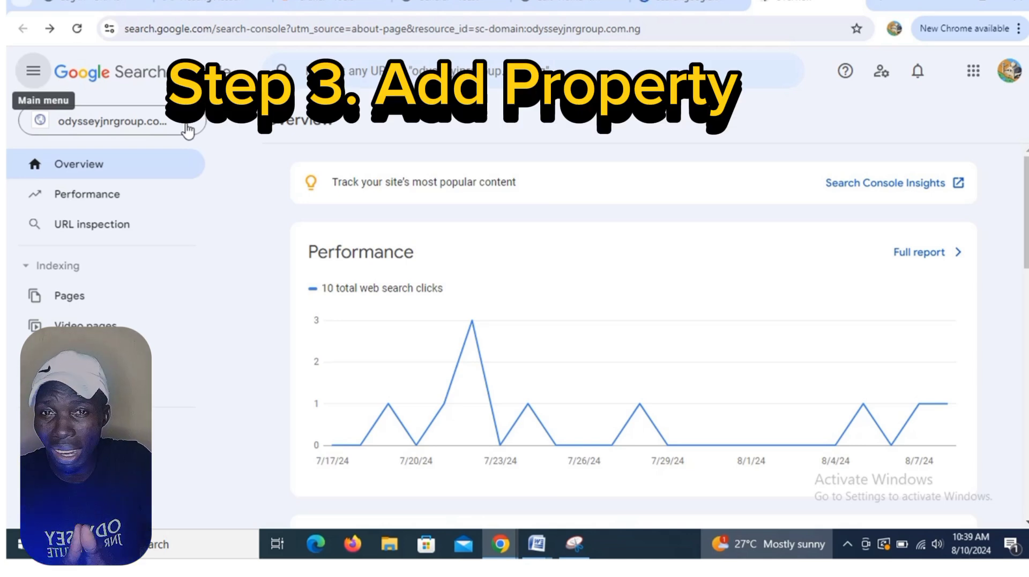
left_click(187, 130)
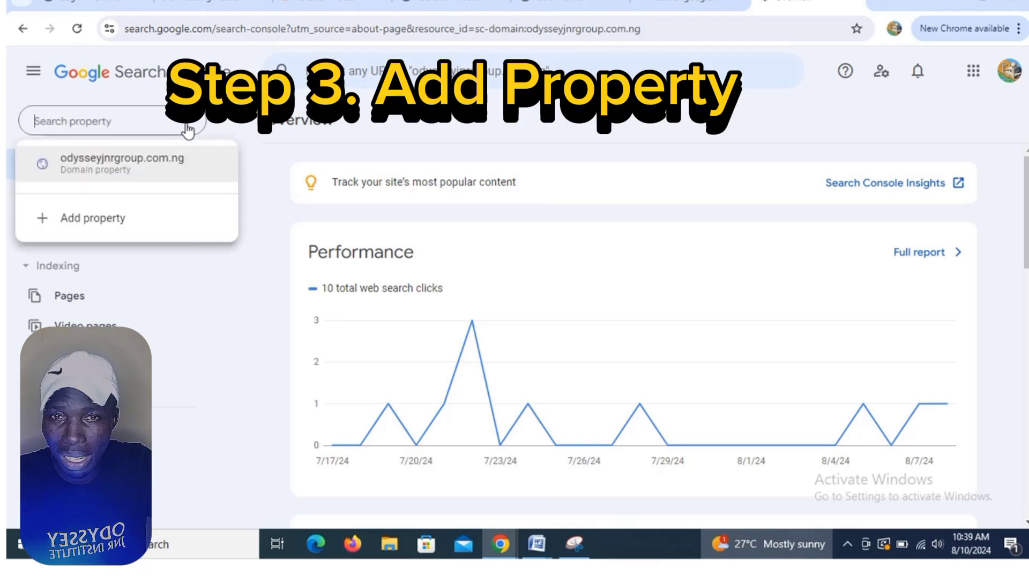
Start a new Domain property and enter okpabistars.com.ng, copied from the WordPress address bar.
left_click(102, 220)
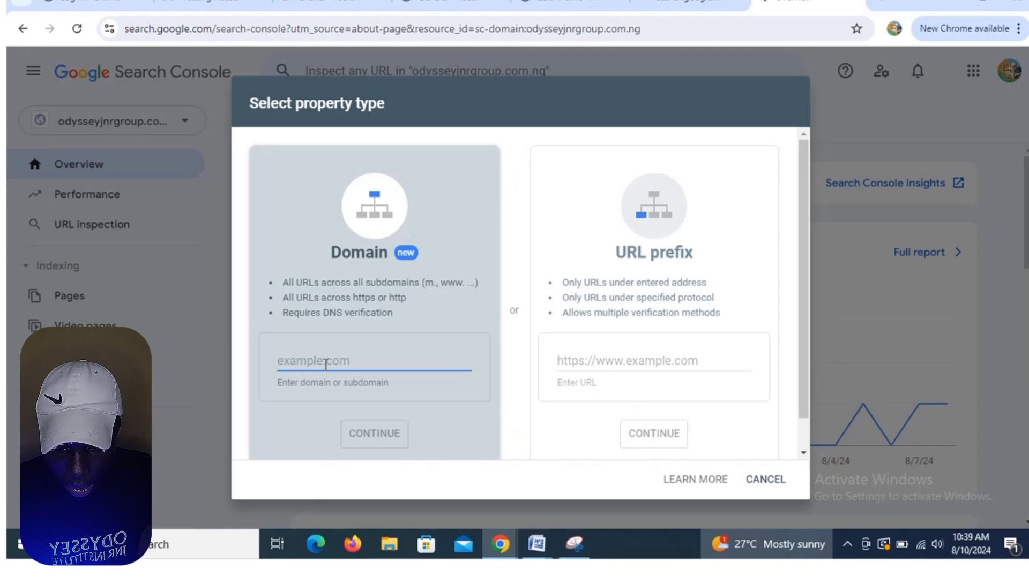
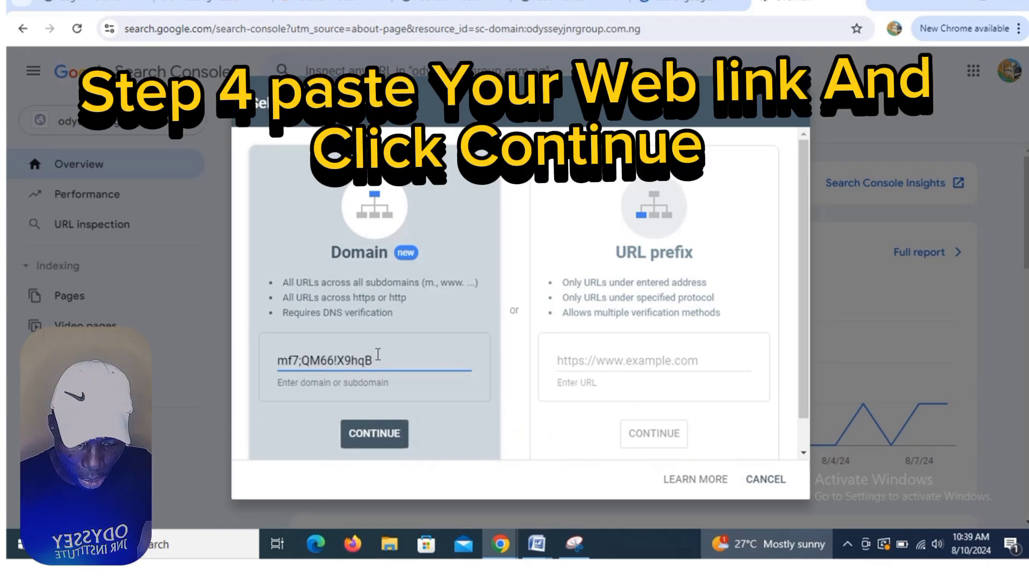
left_click_drag(375, 360, 289, 359)
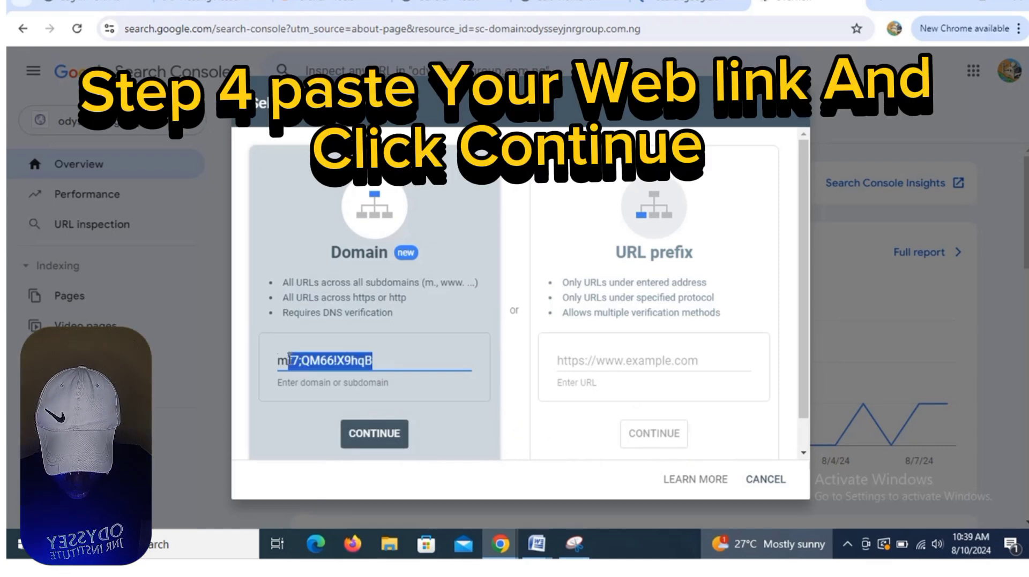
key("BackSpace")
key("BackSpace")
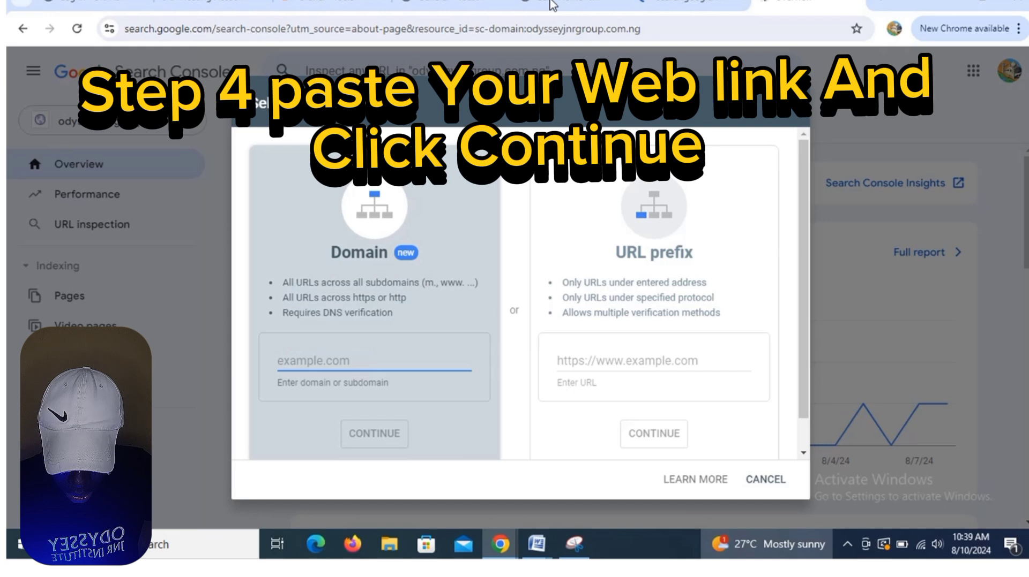
left_click(440, 2)
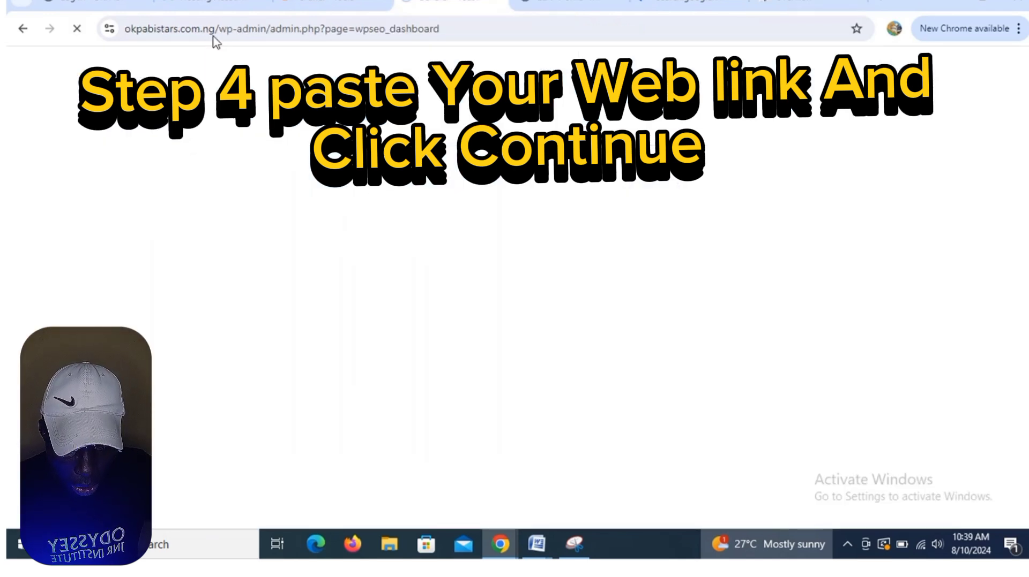
left_click(174, 31)
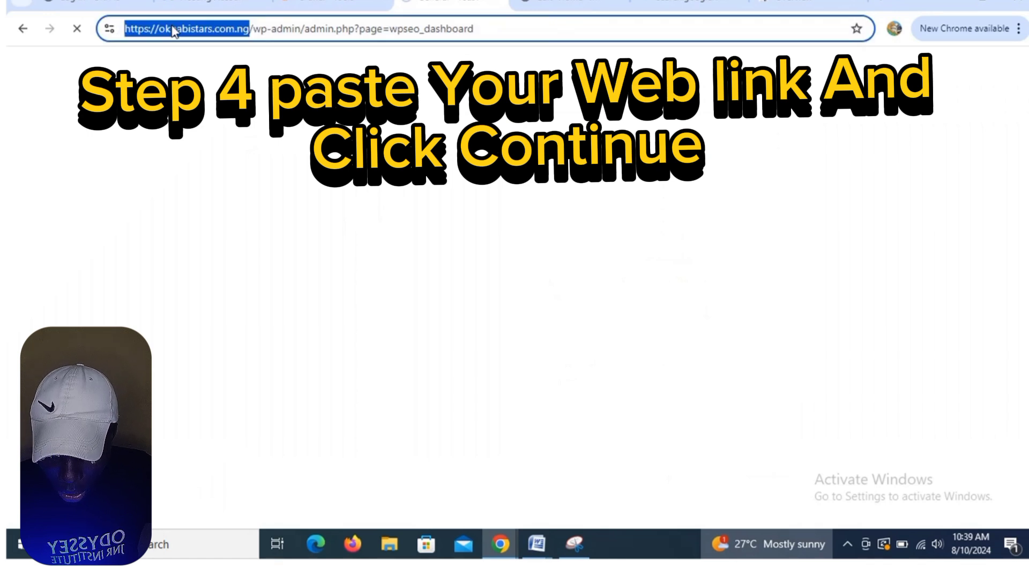
left_click_drag(160, 29, 248, 30)
key("ctrl+c")
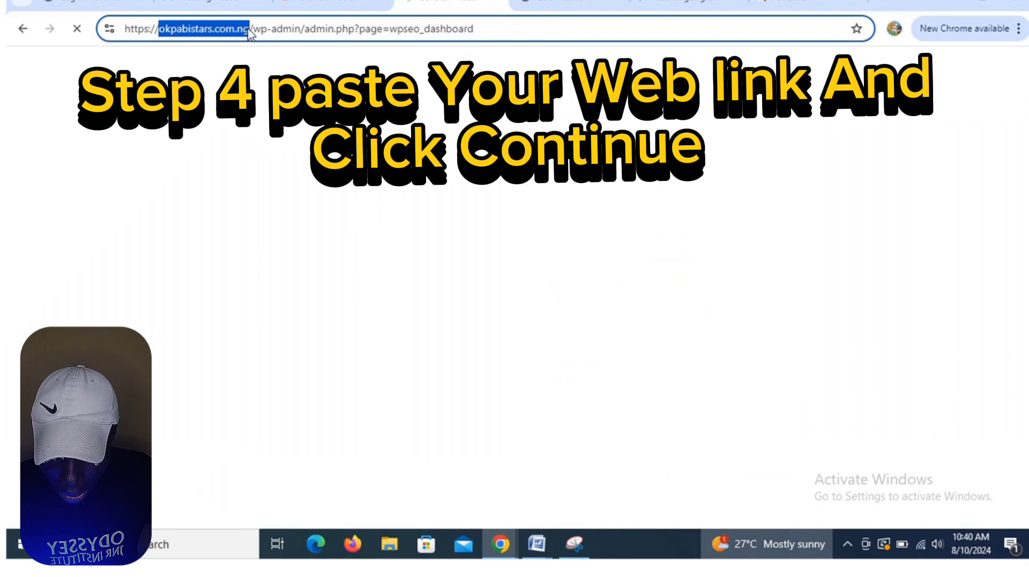
left_click(697, 2)
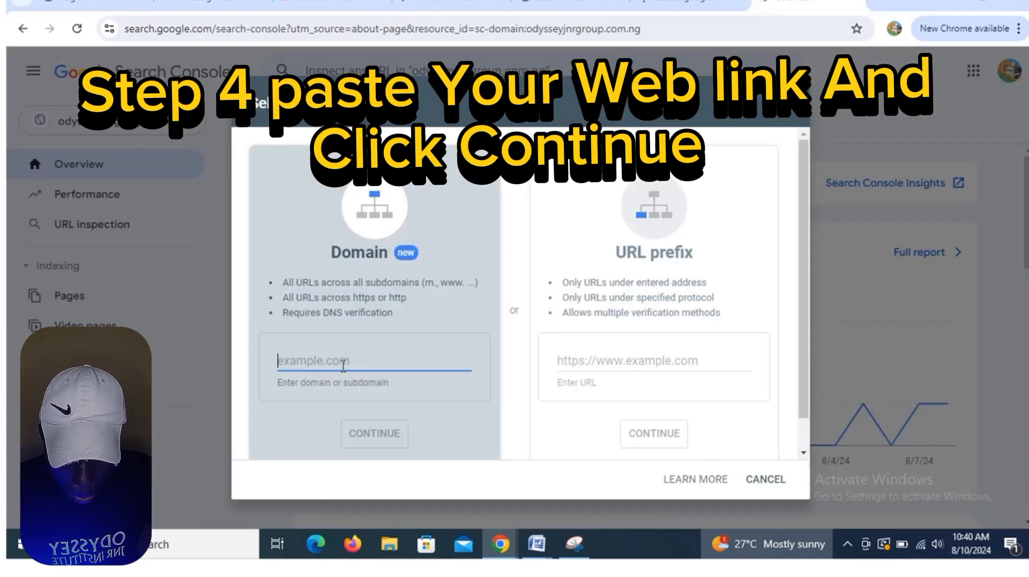
key("ctrl+v")
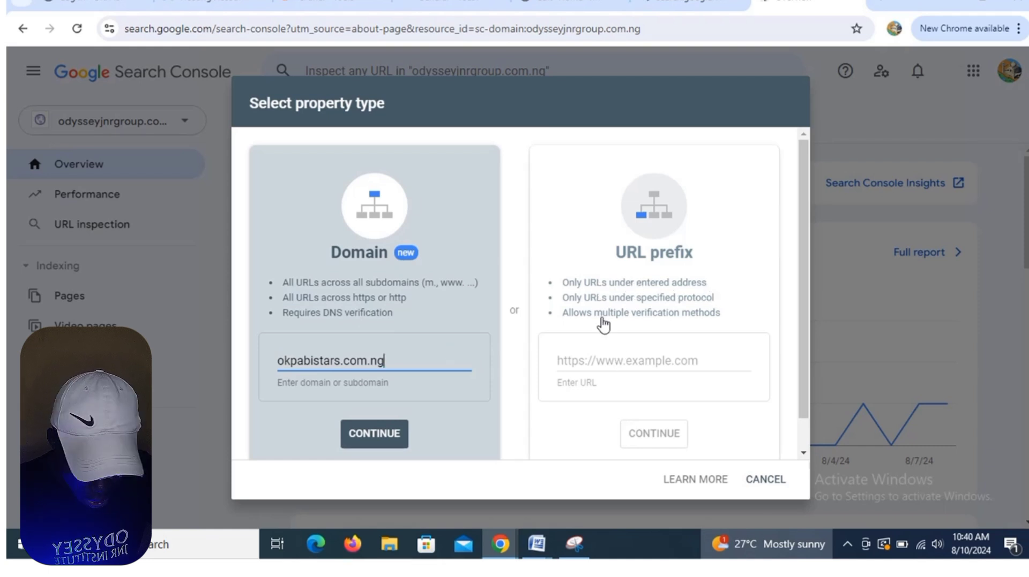
Submit okpabistars.com.ng, copy its TXT verification record, and move to the cPanel tab.
left_click(372, 435)
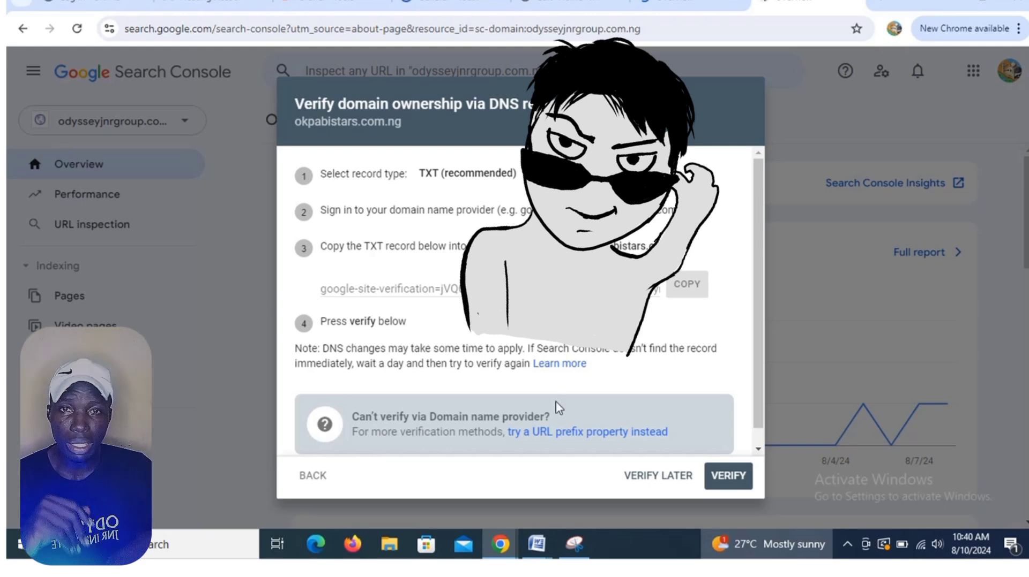
left_click(691, 289)
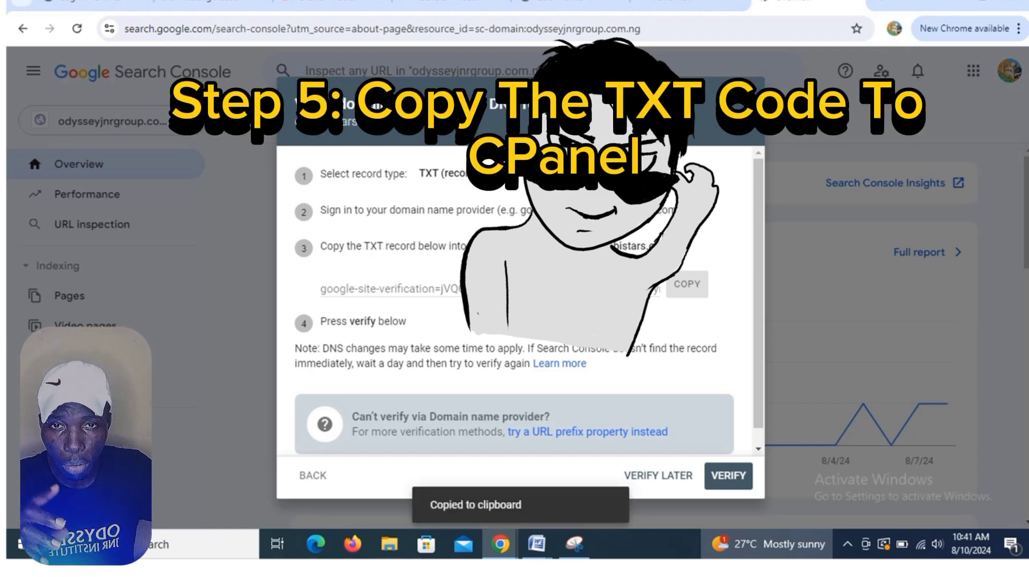
left_click(327, 3)
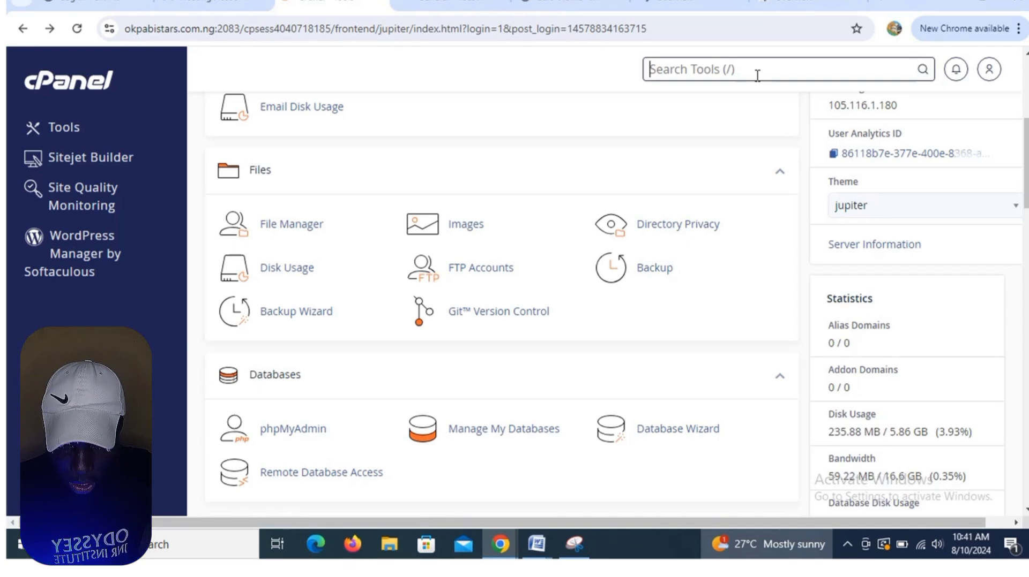
Search cPanel tools for 'zone' and open the Zone Editor.
type("zone")
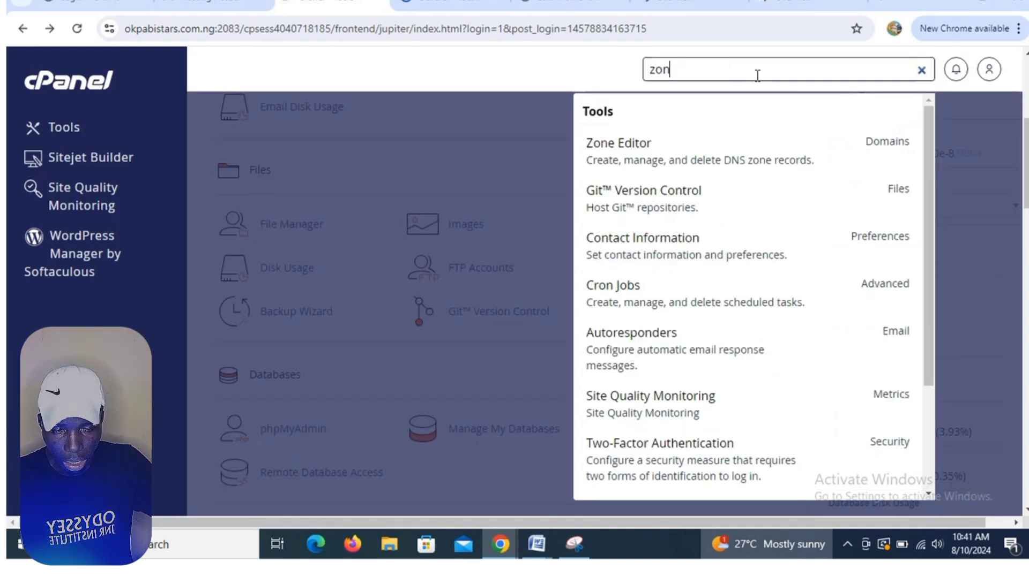
left_click(645, 144)
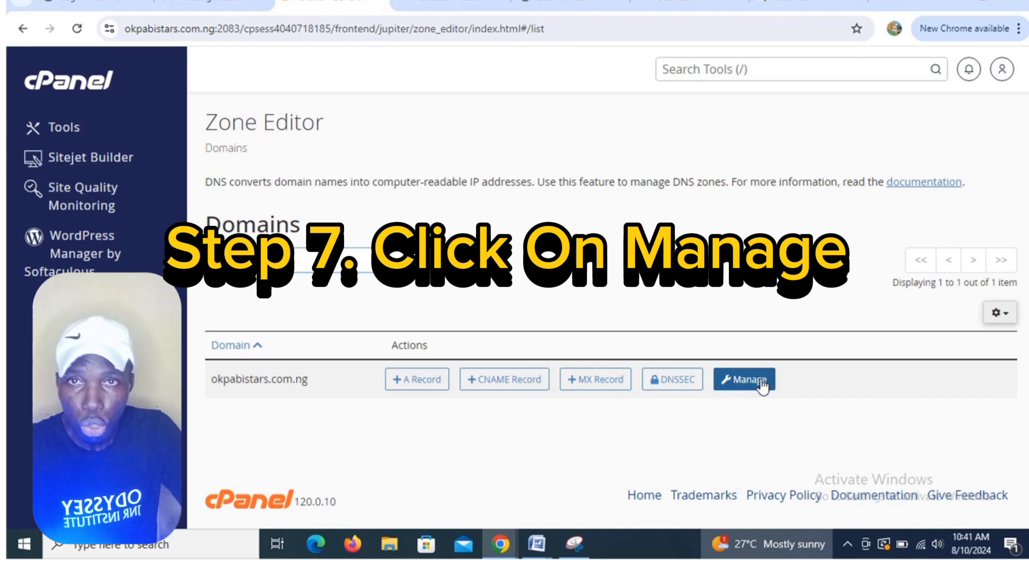
Open the zone records for okpabistars.com.ng and scroll through its 15 existing records.
left_click(761, 383)
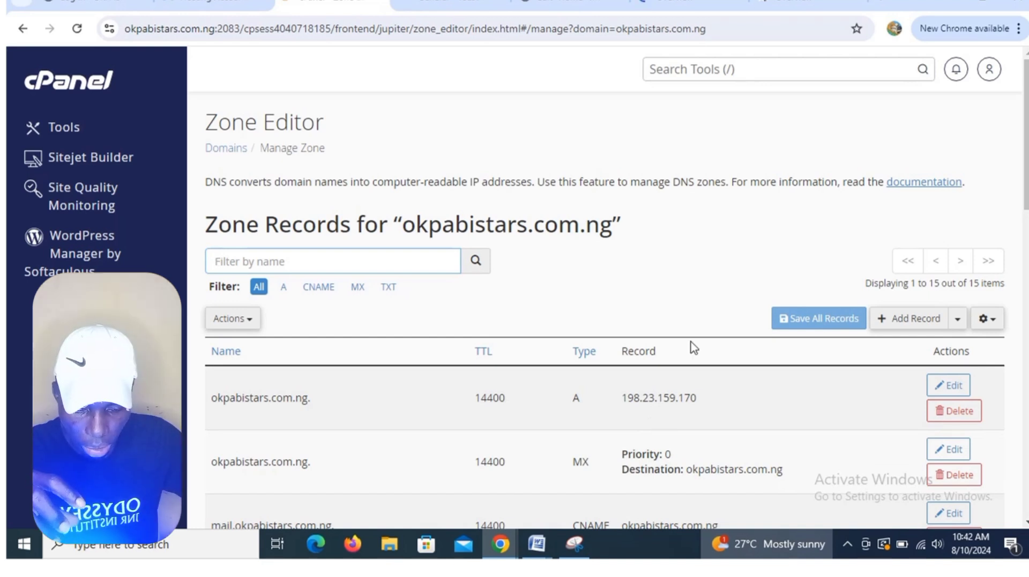
scroll(1027, 203, "down", 1)
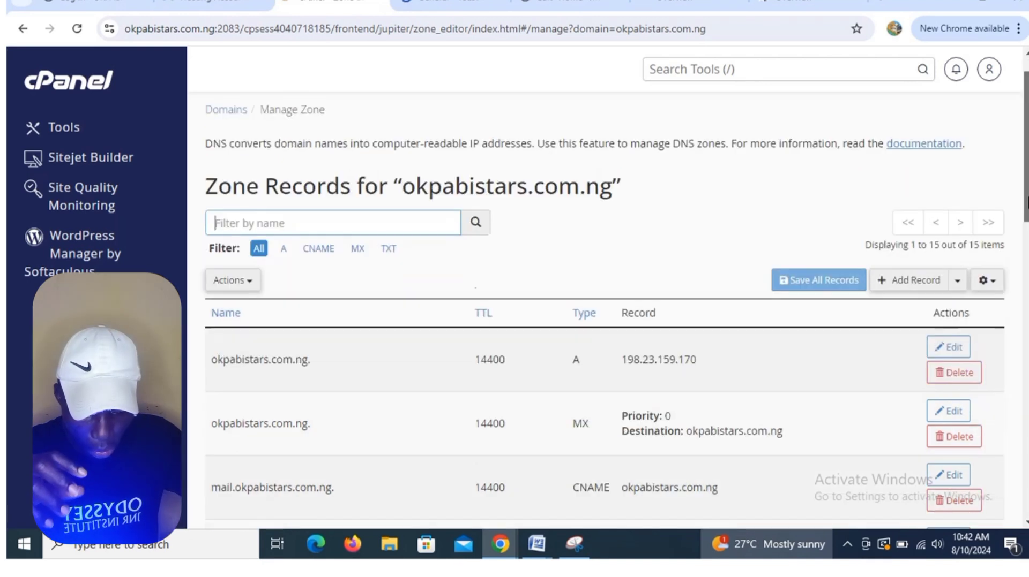
scroll(905, 264, "down", 1)
Add a new zone record named okpabistars.com.ng. with record type TXT.
left_click(905, 263)
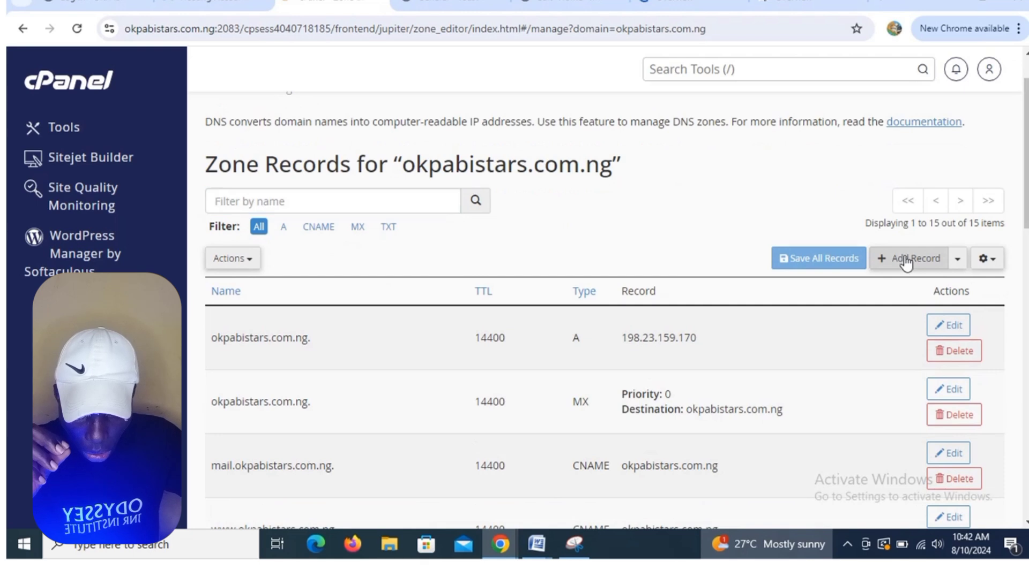
left_click(906, 262)
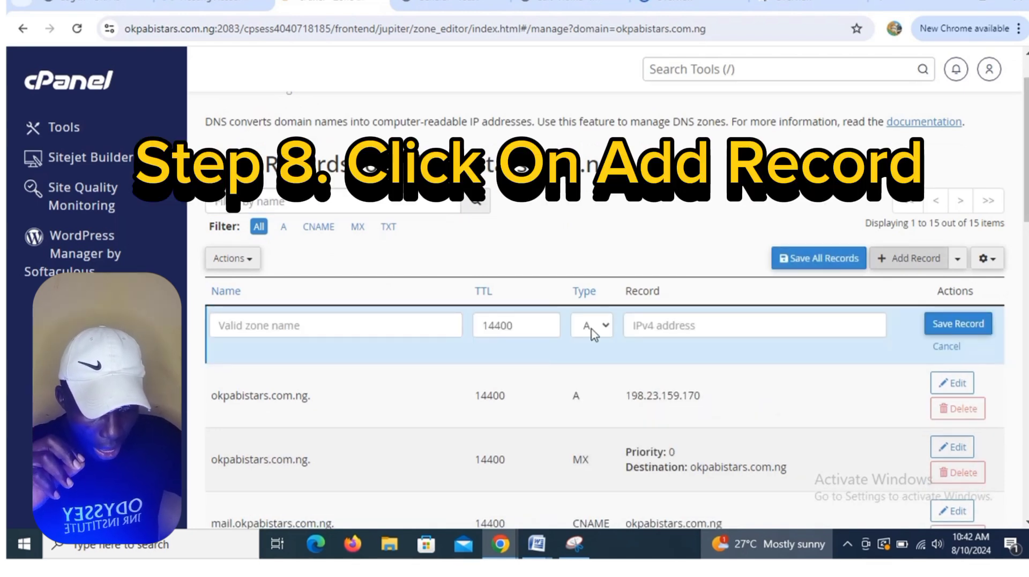
left_click(376, 333)
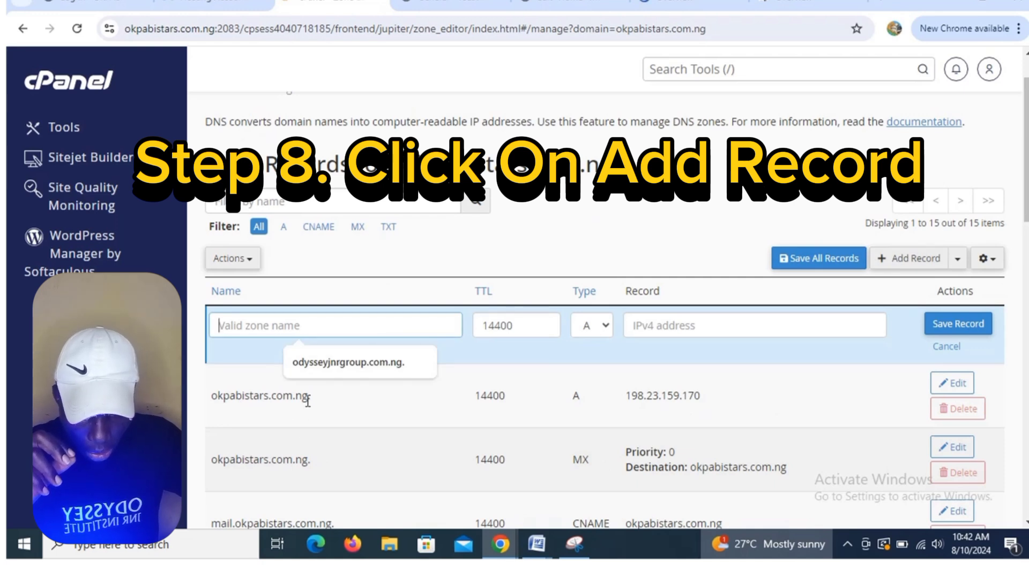
left_click_drag(316, 400, 214, 401)
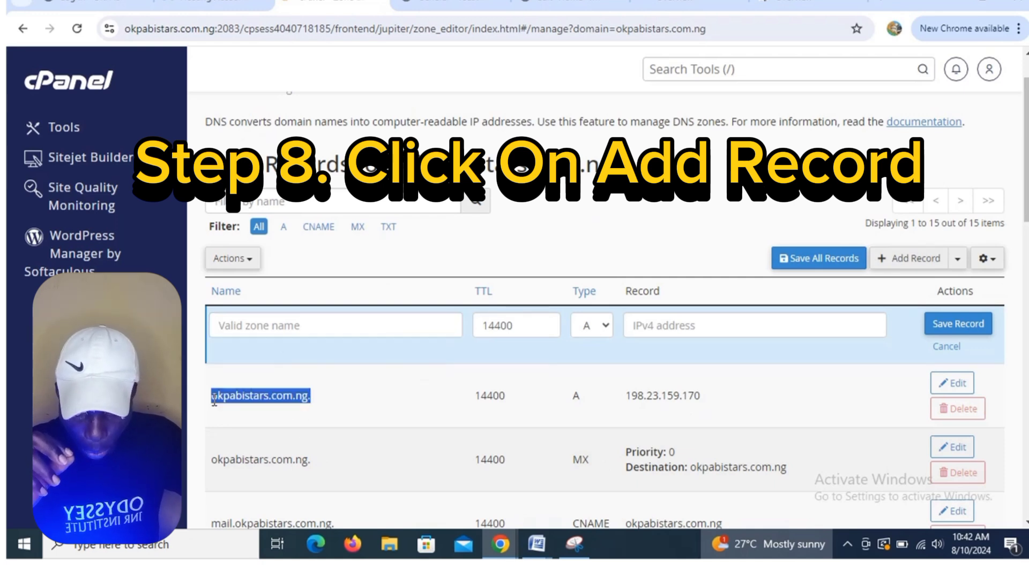
right_click(214, 401)
left_click(236, 245)
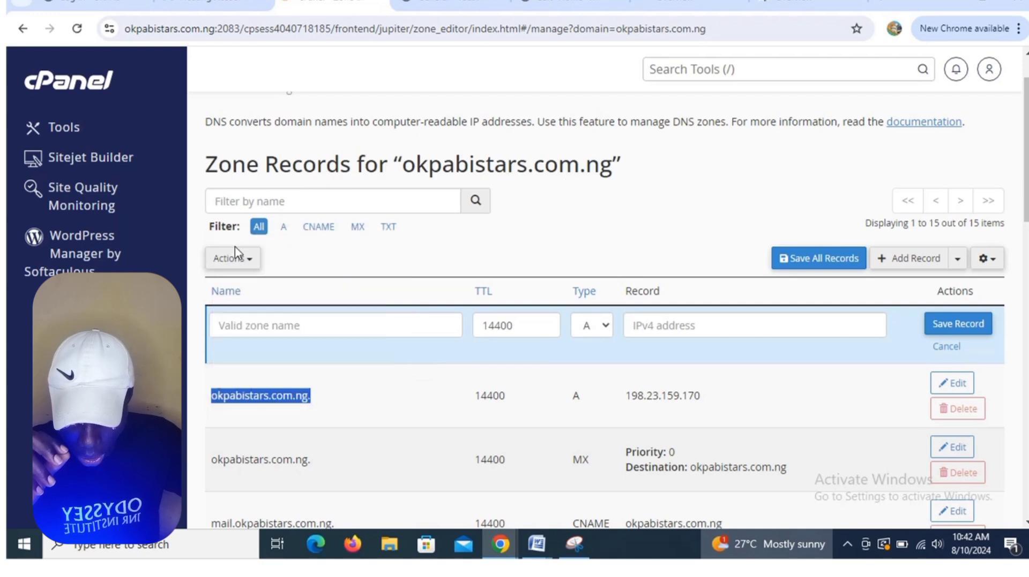
left_click(258, 332)
key("ctrl+v")
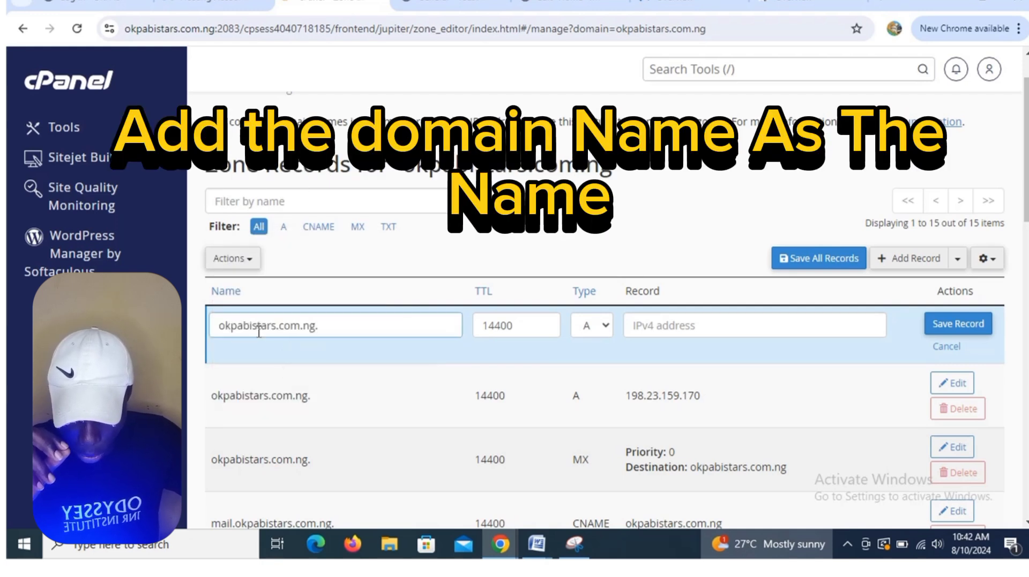
left_click(604, 333)
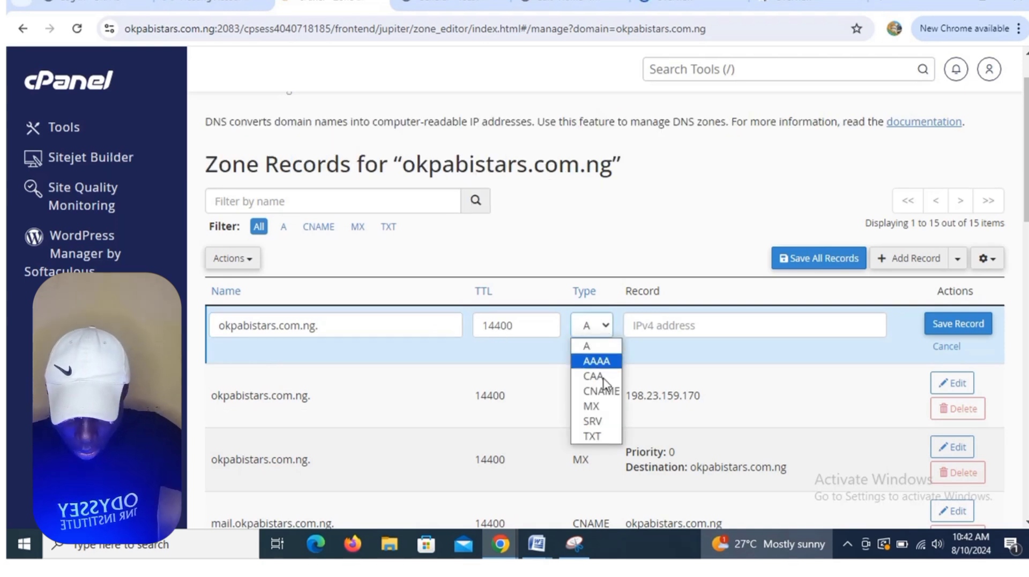
left_click(593, 437)
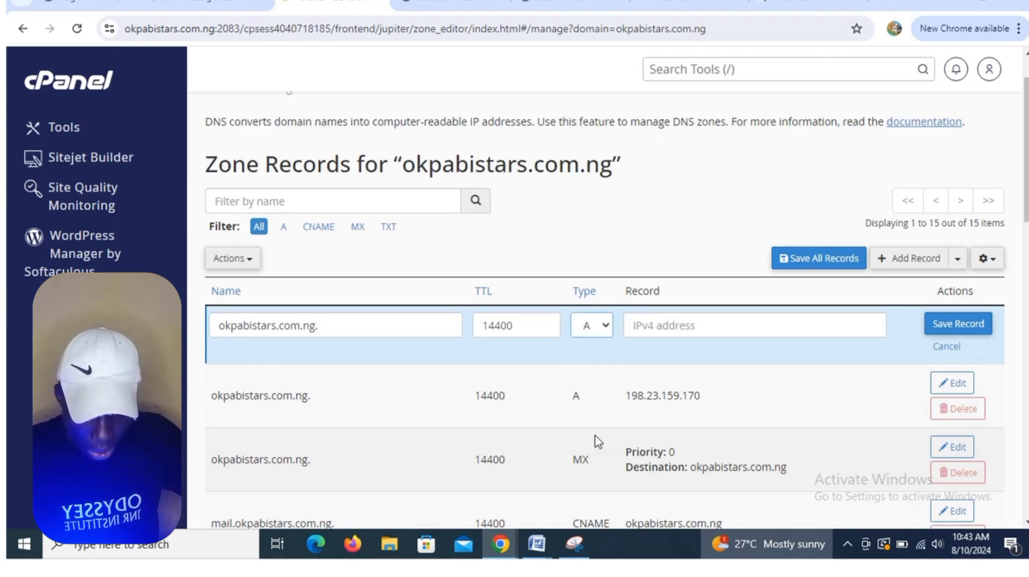
left_click(601, 329)
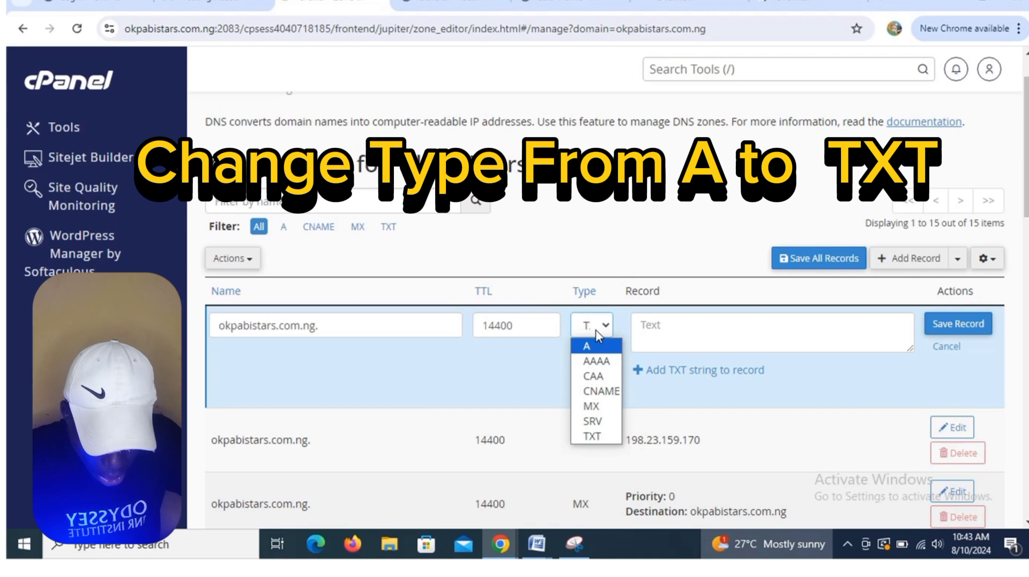
Replace the wrongly pasted Record value with the Google verification TXT code, keeping type TXT.
left_click(597, 439)
left_click(683, 332)
key("ctrl+v")
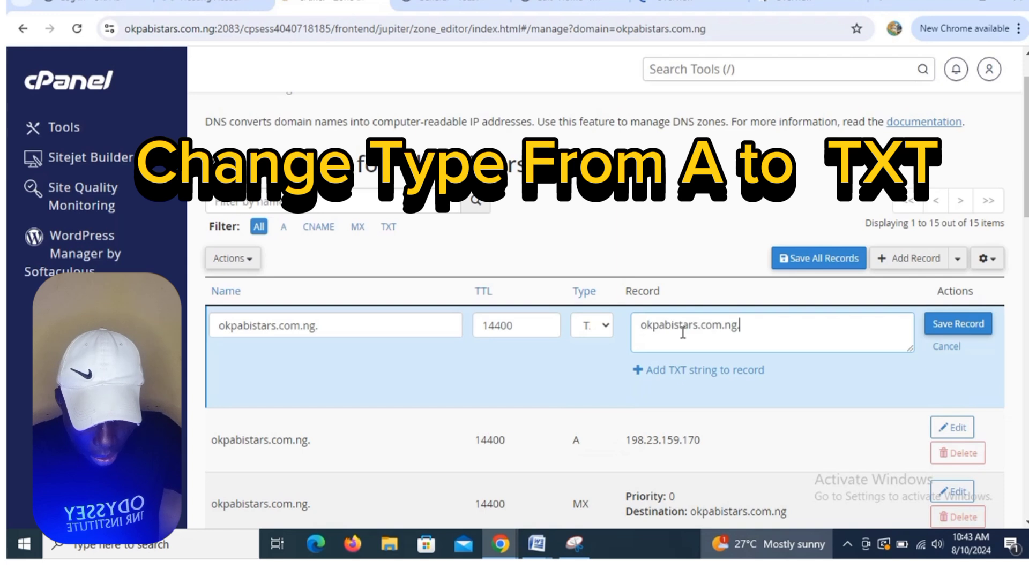
key("ctrl+a")
key("BackSpace")
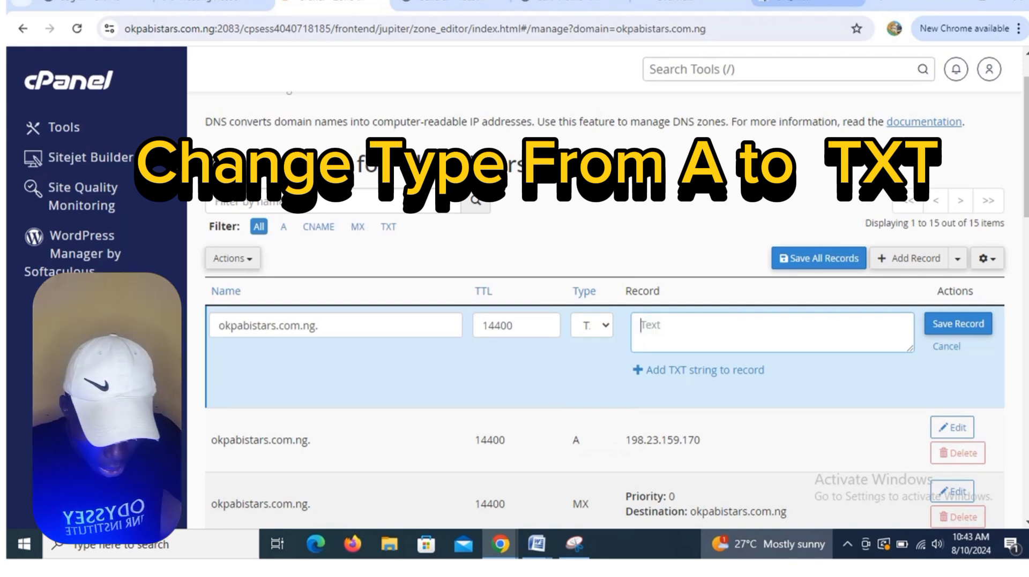
left_click(798, 1)
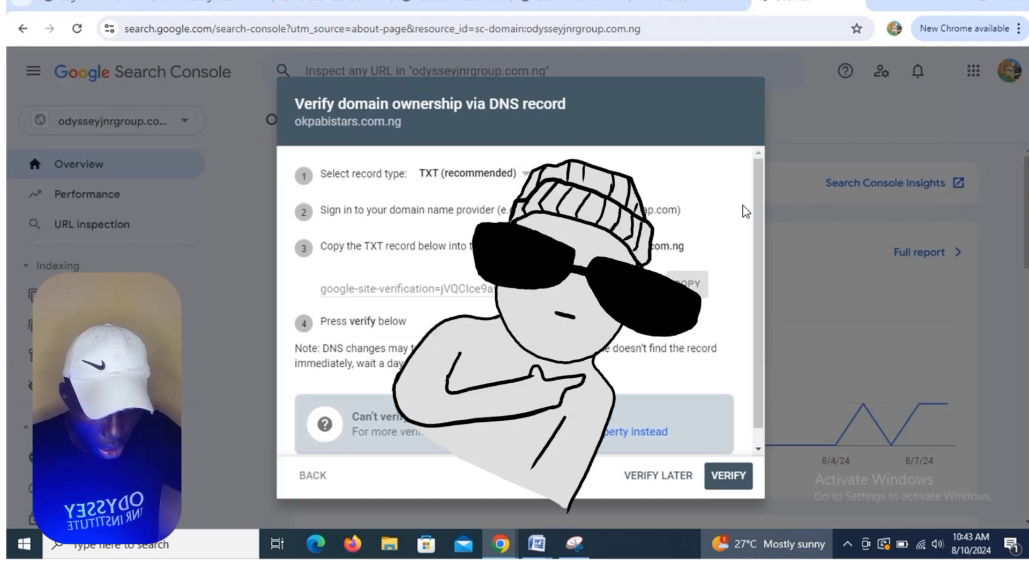
left_click(693, 283)
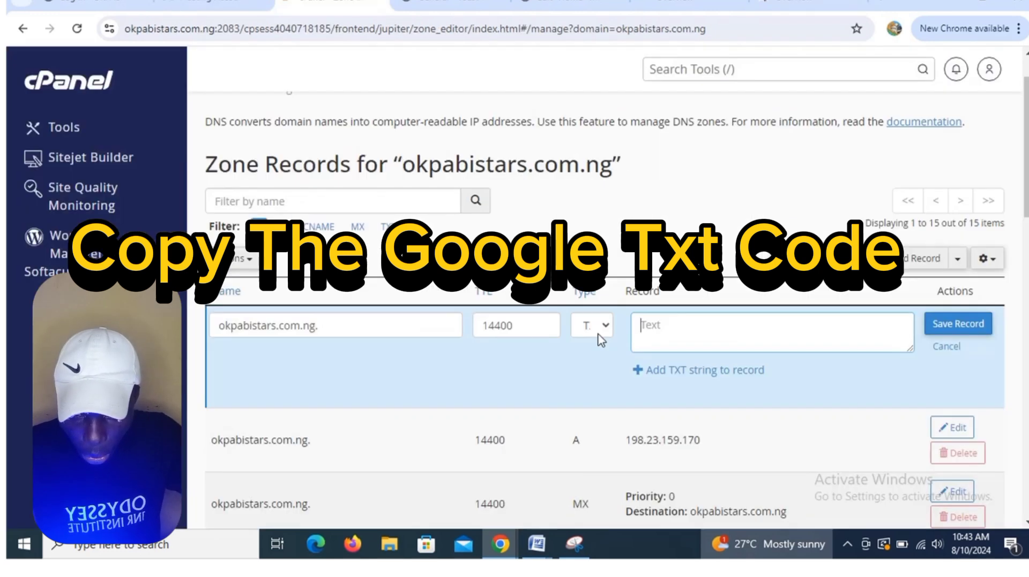
key("ctrl+v")
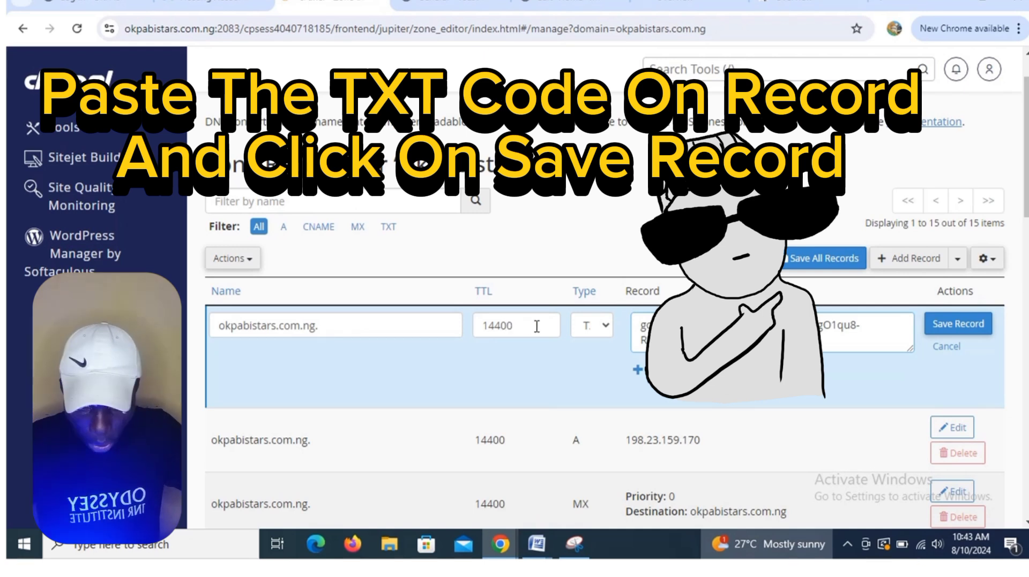
left_click(602, 327)
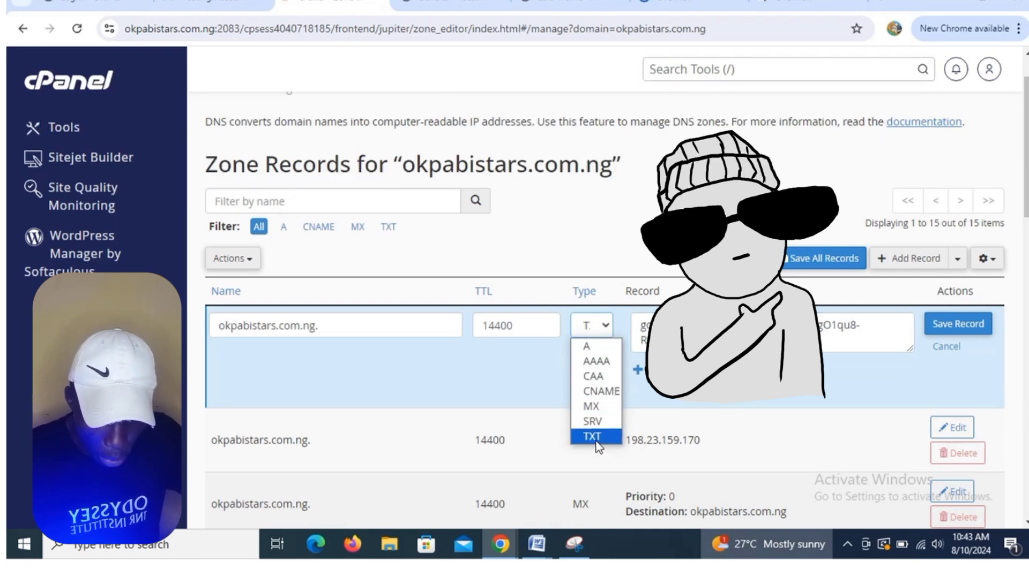
left_click(595, 445)
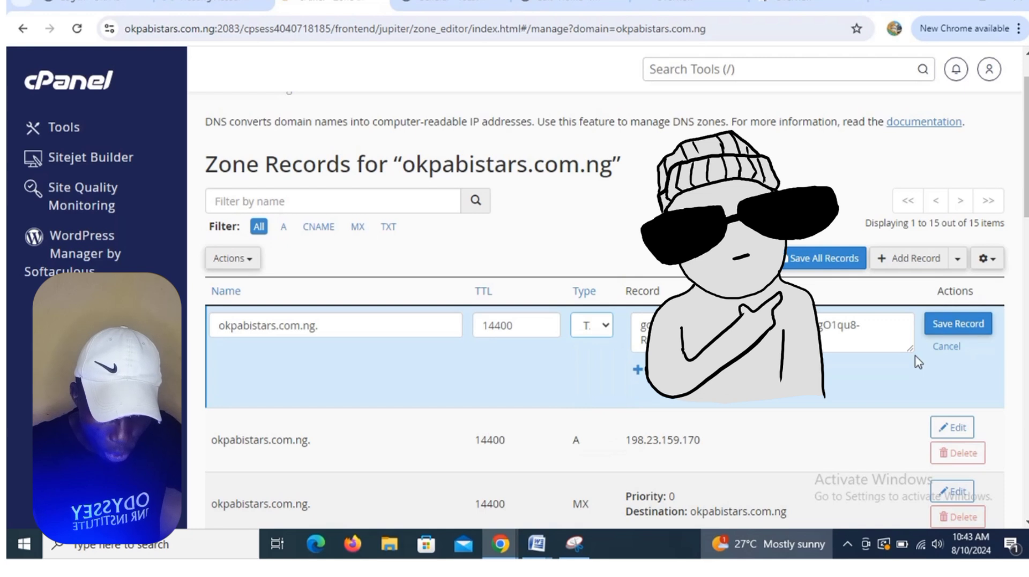
Save the Google verification TXT record, bringing the zone to 16 records.
left_click(952, 330)
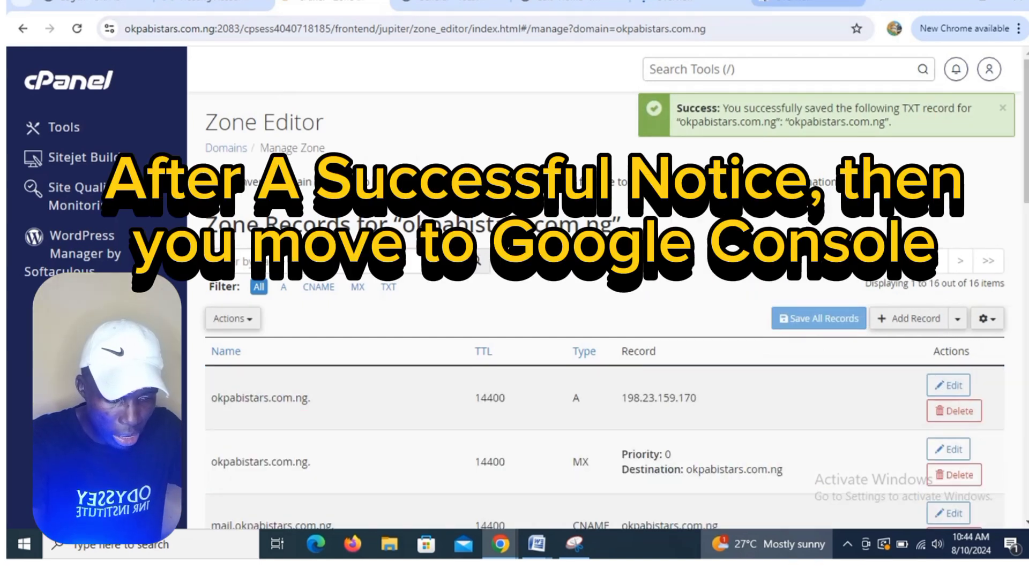
Return to Search Console and start DNS verification of okpabistars.com.ng.
left_click(803, 3)
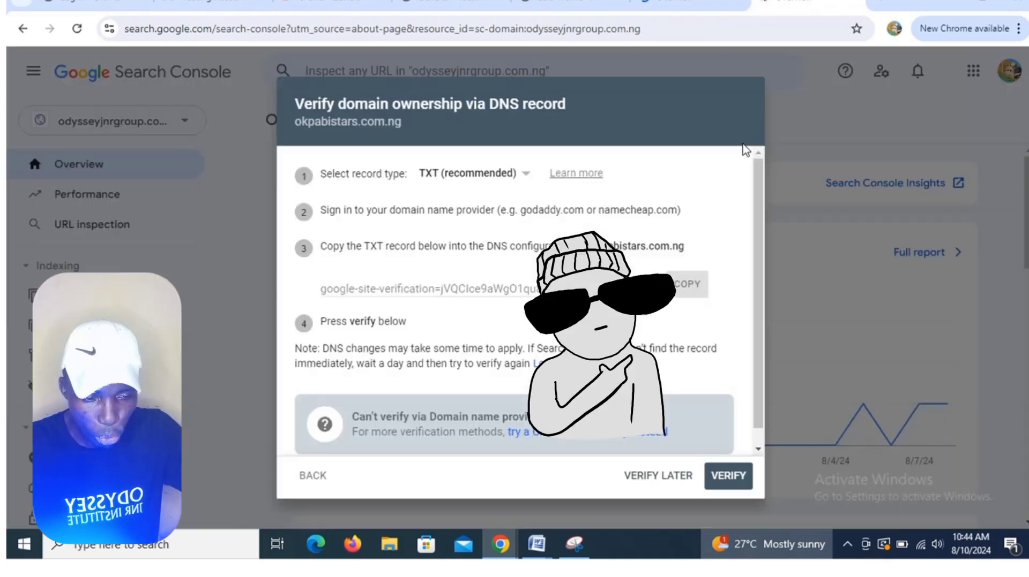
left_click(729, 476)
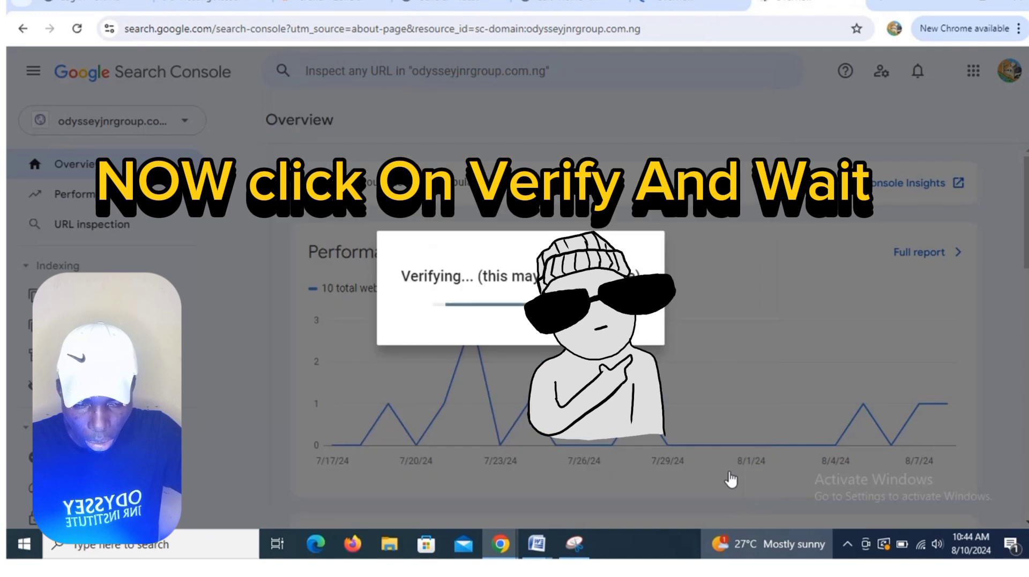